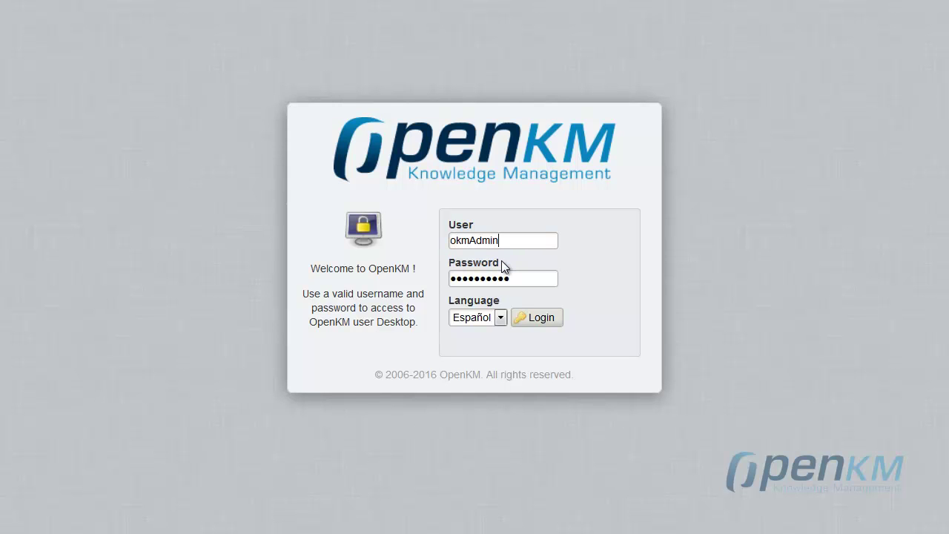
Log into OpenKM as administrator with English selected as the login language
left_click(502, 318)
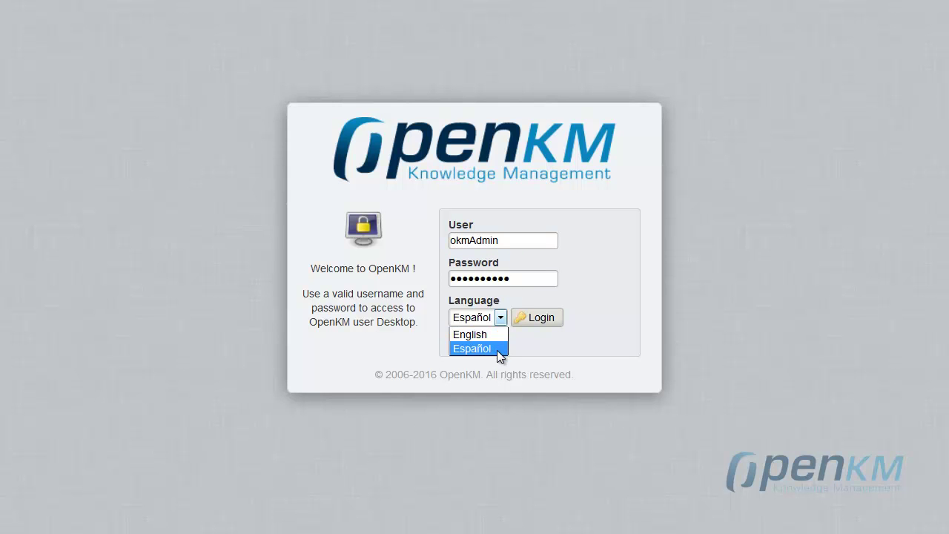
left_click(494, 338)
left_click(531, 322)
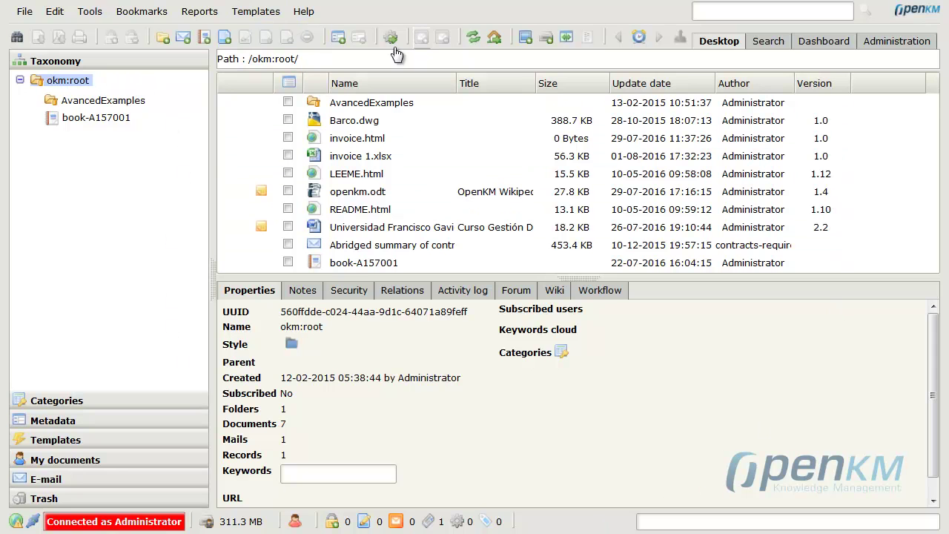
Switch the OpenKM interface language to Español from the Tools menu
left_click(90, 11)
mouse_move(123, 34)
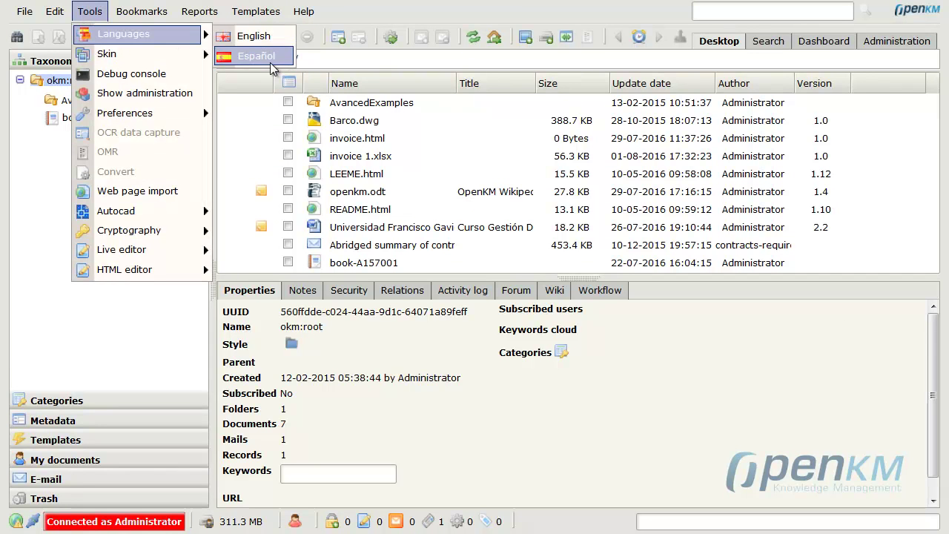
left_click(270, 62)
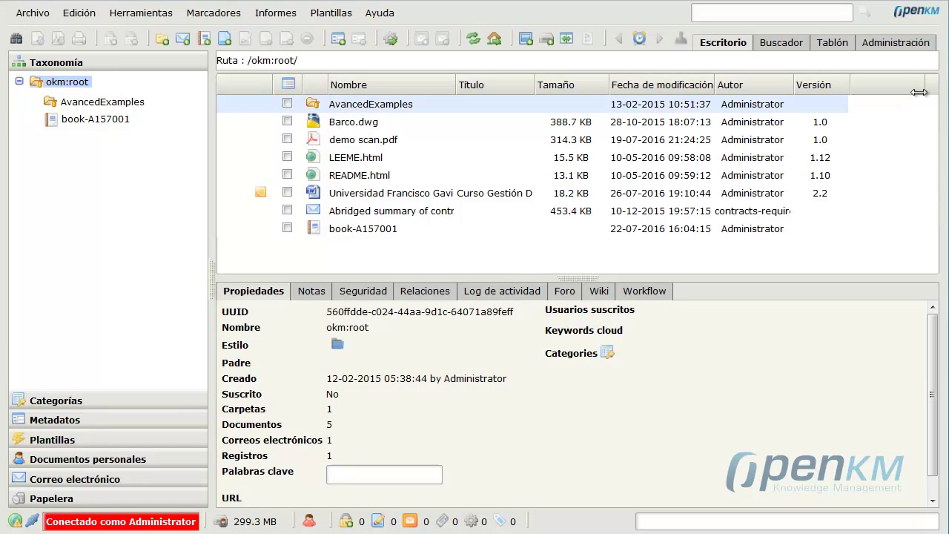
Open the administration language list, where Spanish still needs translations
left_click(905, 44)
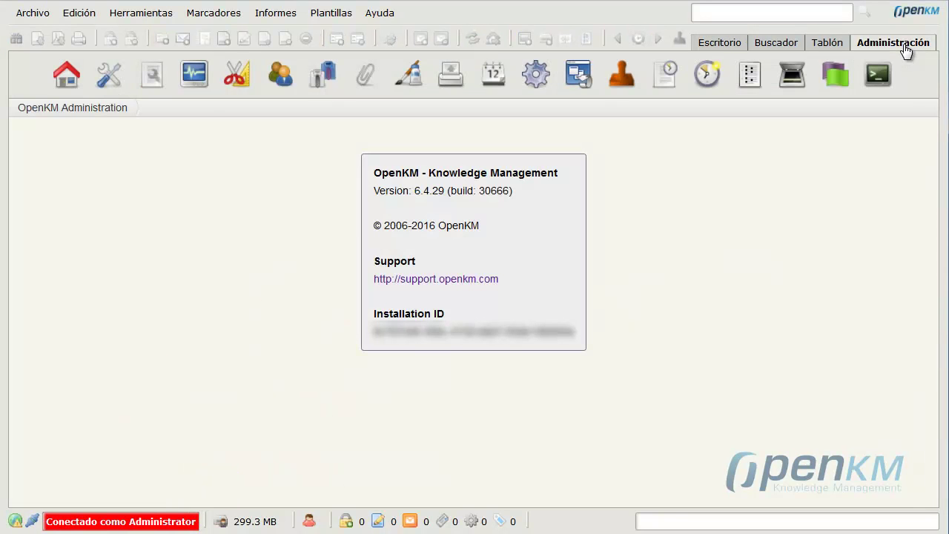
left_click(837, 95)
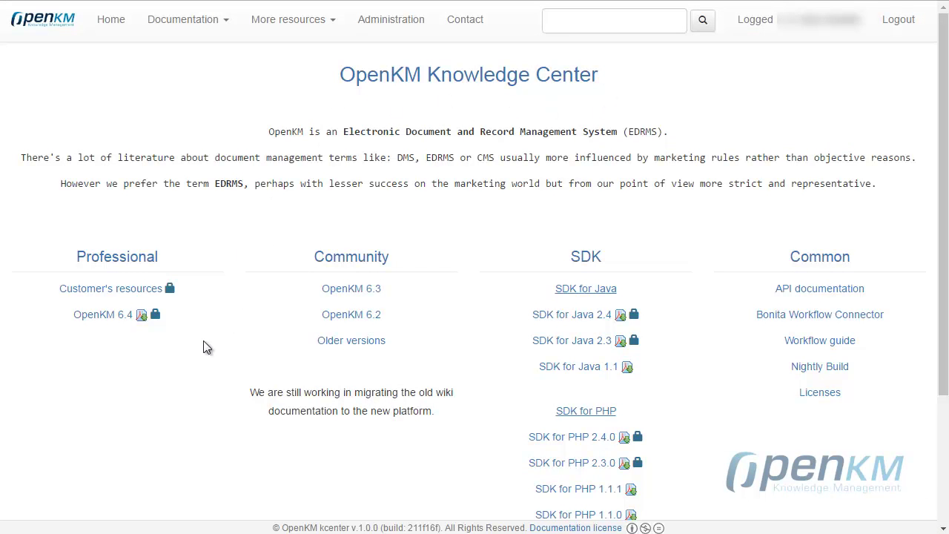
Browse OpenKM 6.4 Administration guide to Languages > Language translations and scroll to French
left_click(110, 315)
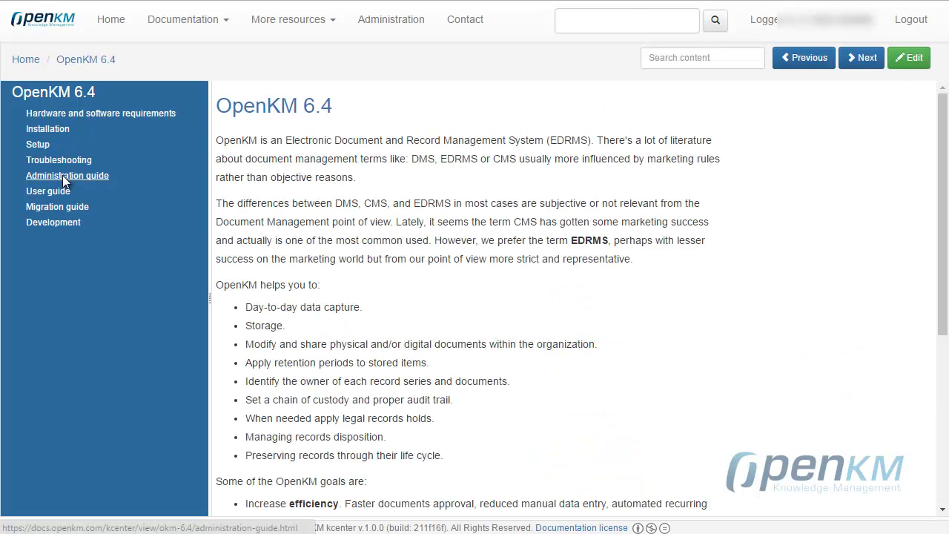
left_click(64, 176)
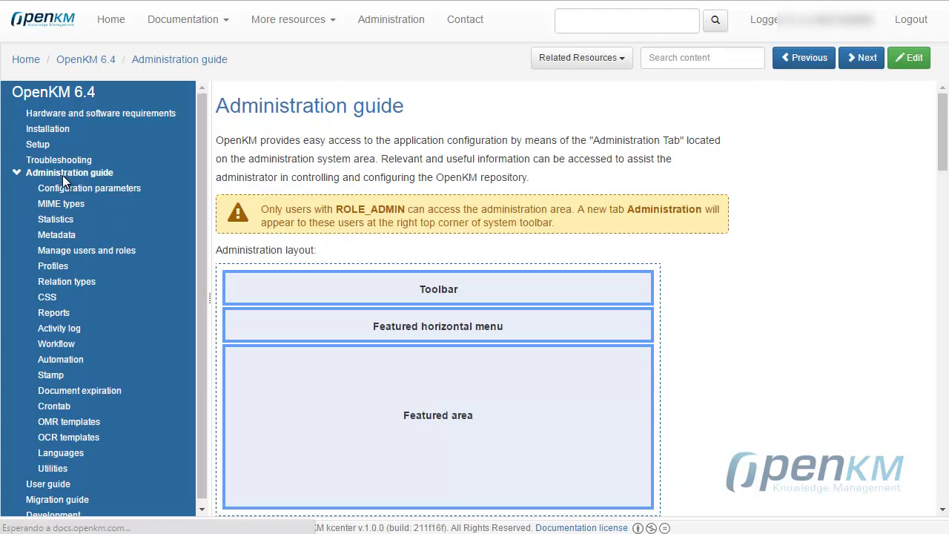
left_click(65, 454)
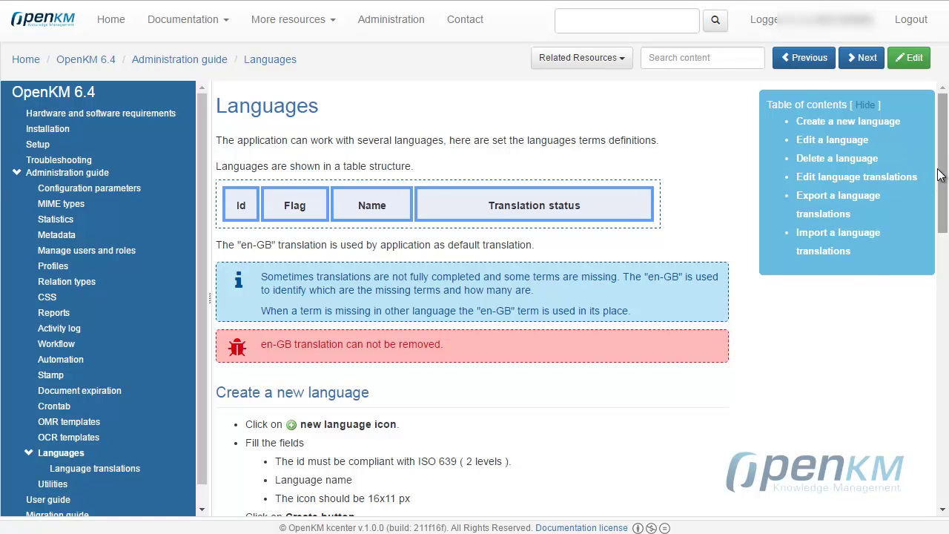
left_click(113, 468)
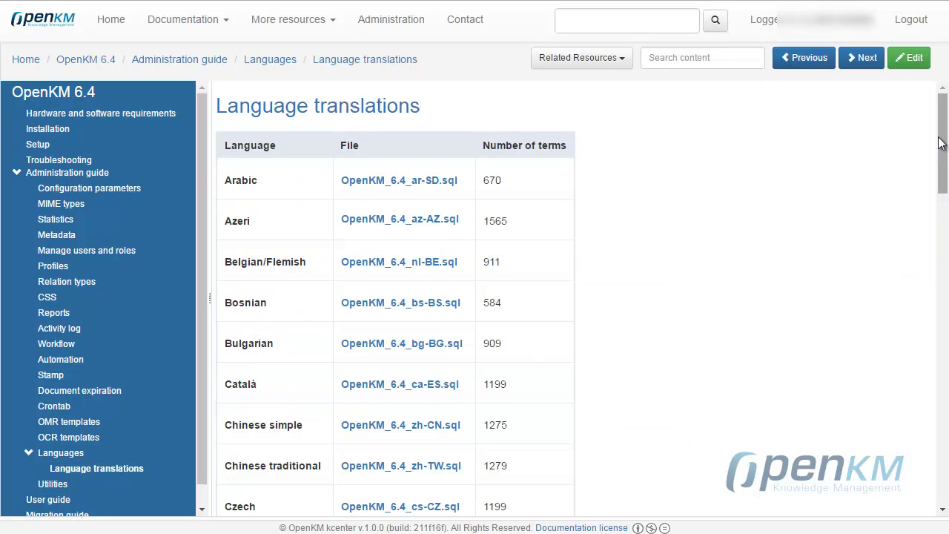
mouse_move(943, 139)
left_mouse_down()
mouse_move(944, 259)
mouse_move(890, 315)
left_mouse_up()
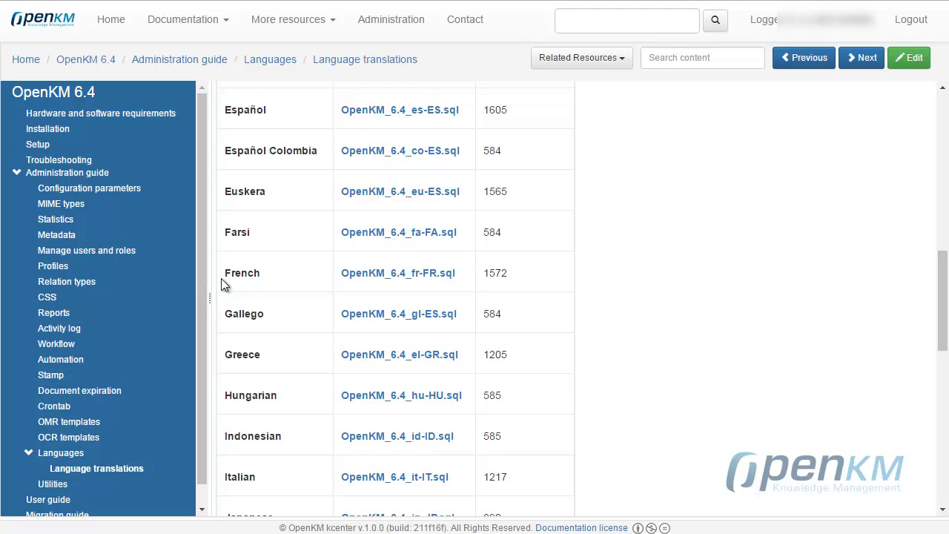
Download OpenKM_6.4_fr-FR.sql and import it as a new French translation (1569 terms)
left_click(447, 280)
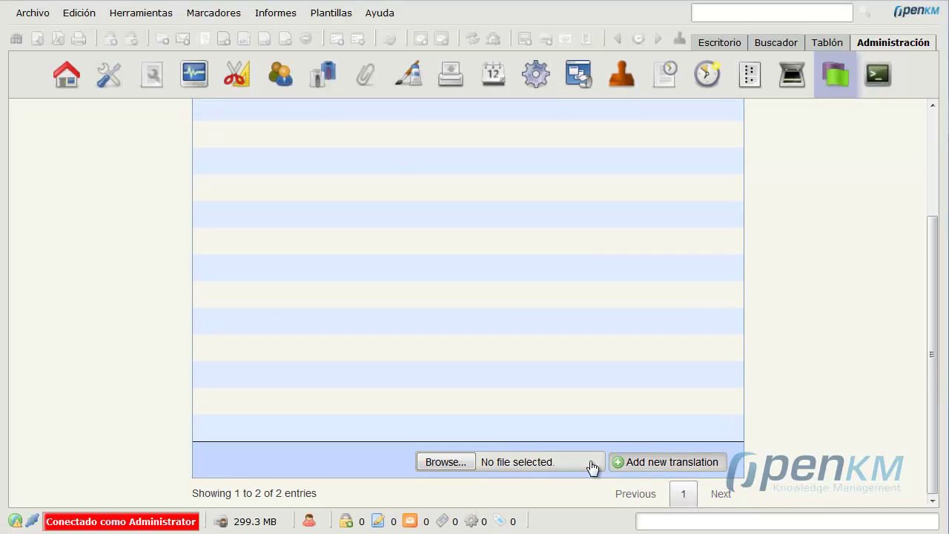
left_click(445, 463)
left_click(193, 39)
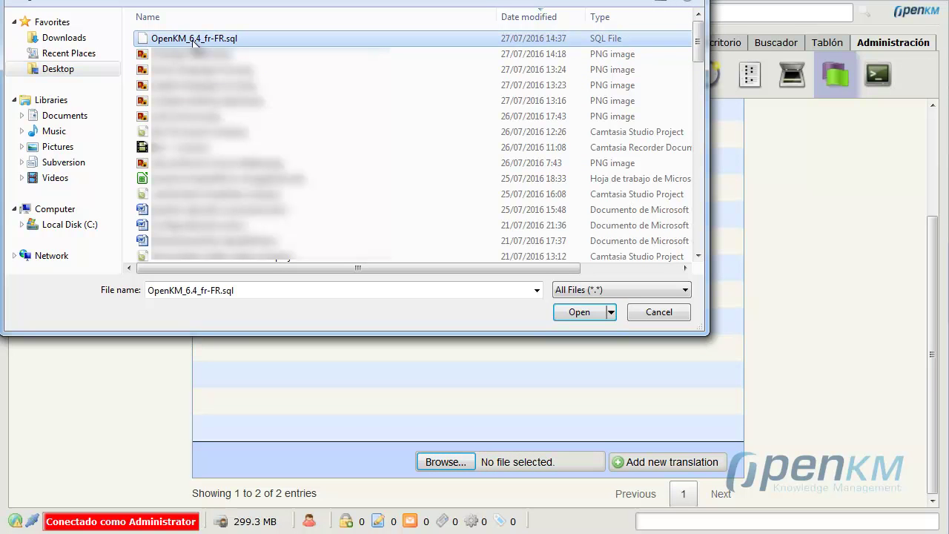
left_click(579, 313)
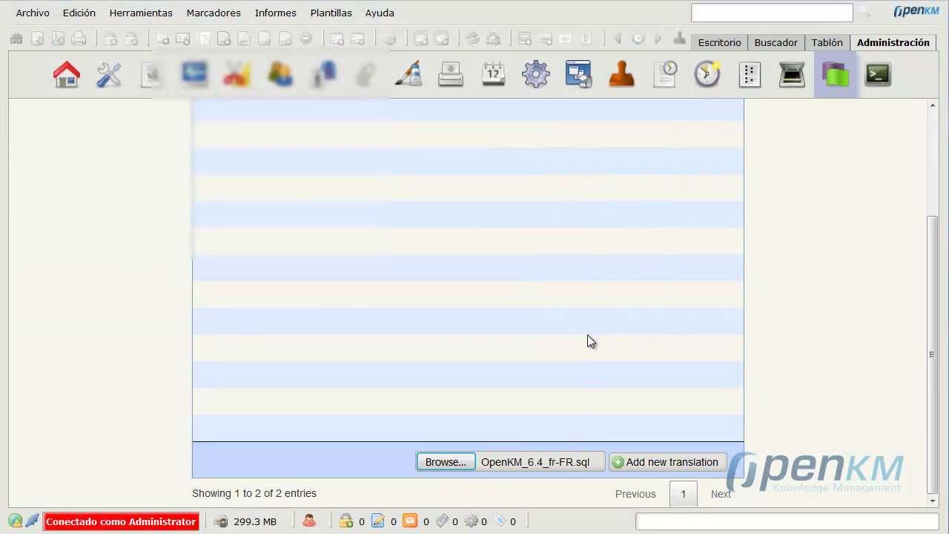
left_click(646, 468)
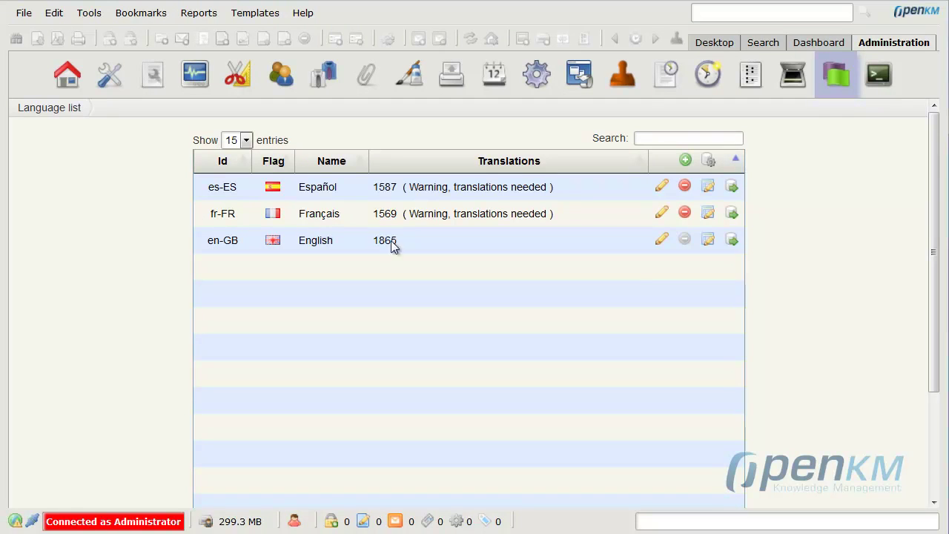
Log back in with Français as the login language and switch the interface to Français
left_click(717, 44)
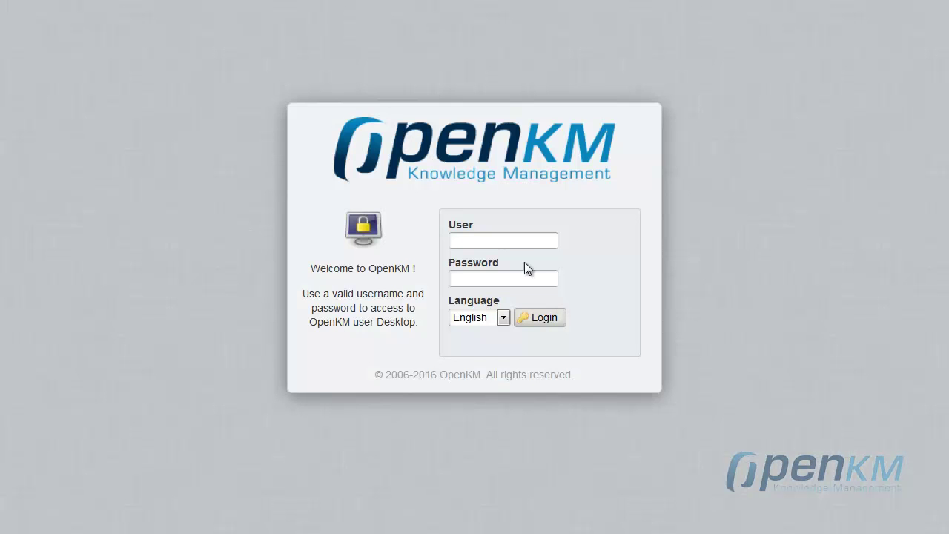
type("o")
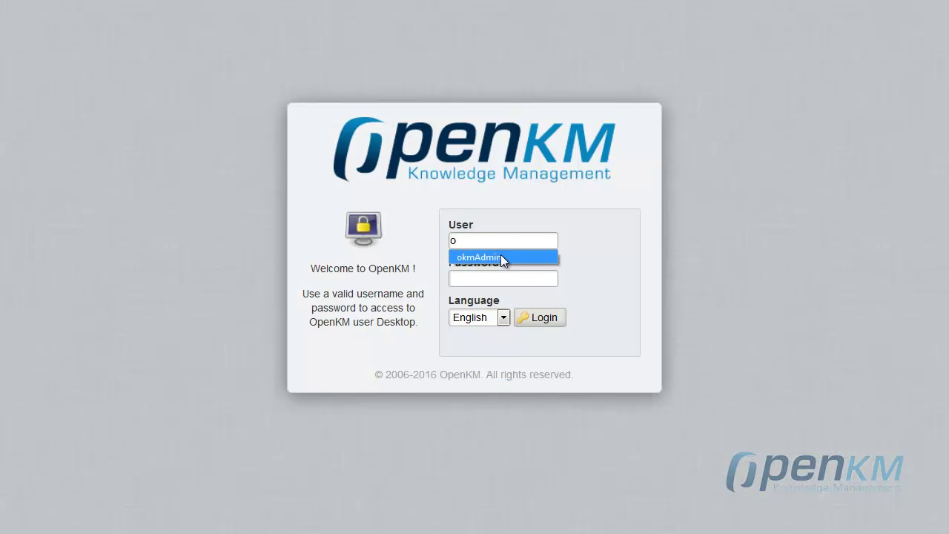
left_click(501, 255)
left_click(505, 316)
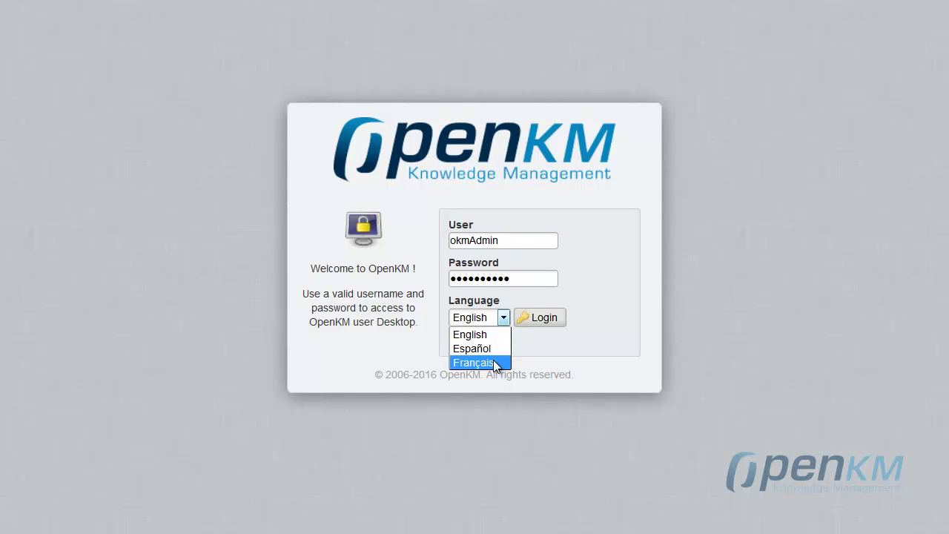
left_click(492, 365)
left_click(537, 327)
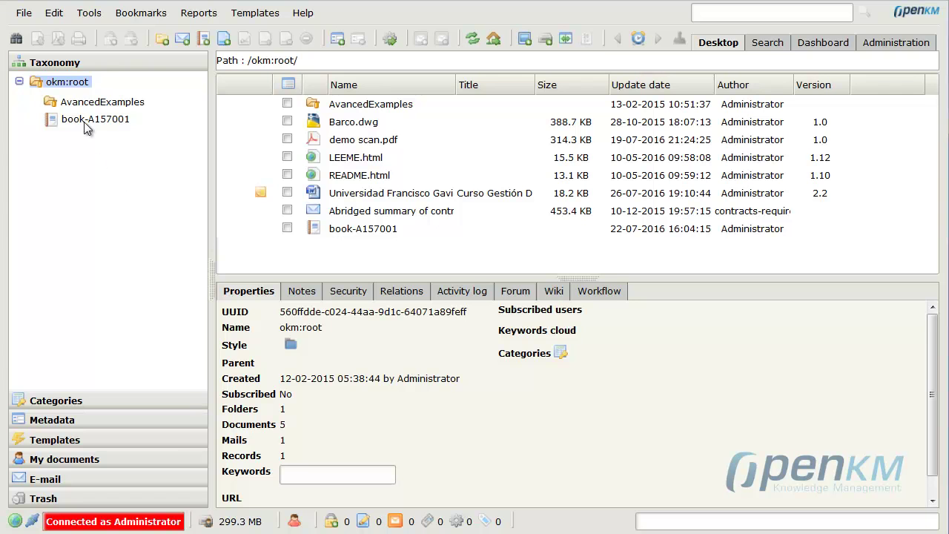
left_click(86, 15)
mouse_move(123, 35)
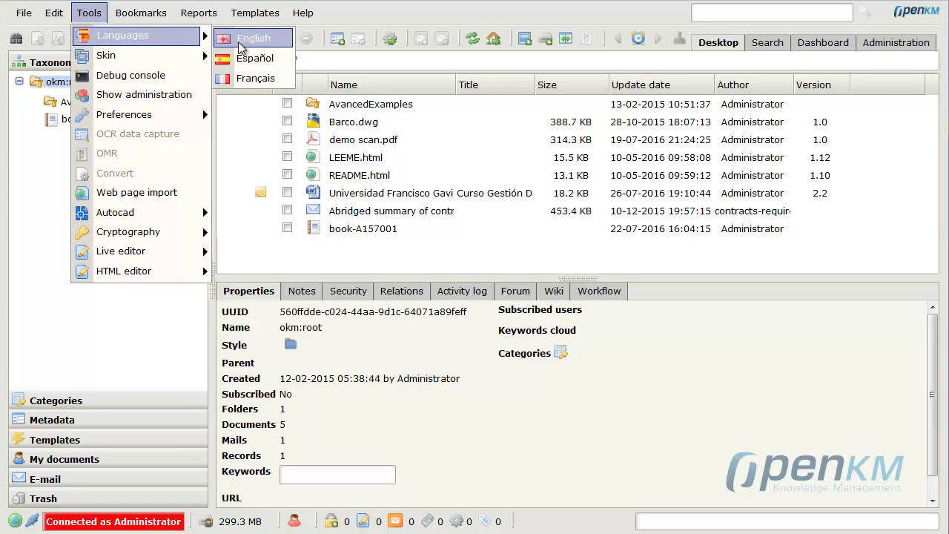
left_click(252, 78)
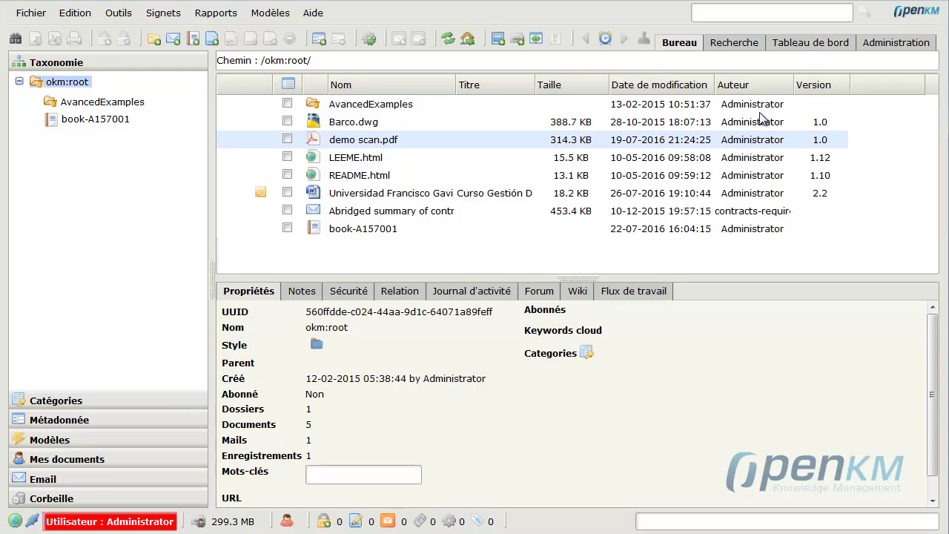
left_click(732, 46)
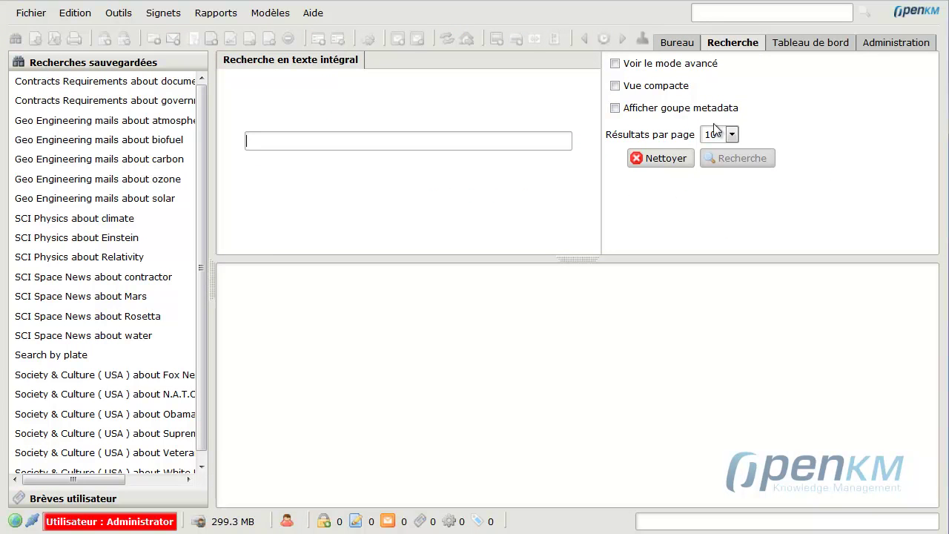
left_click(805, 46)
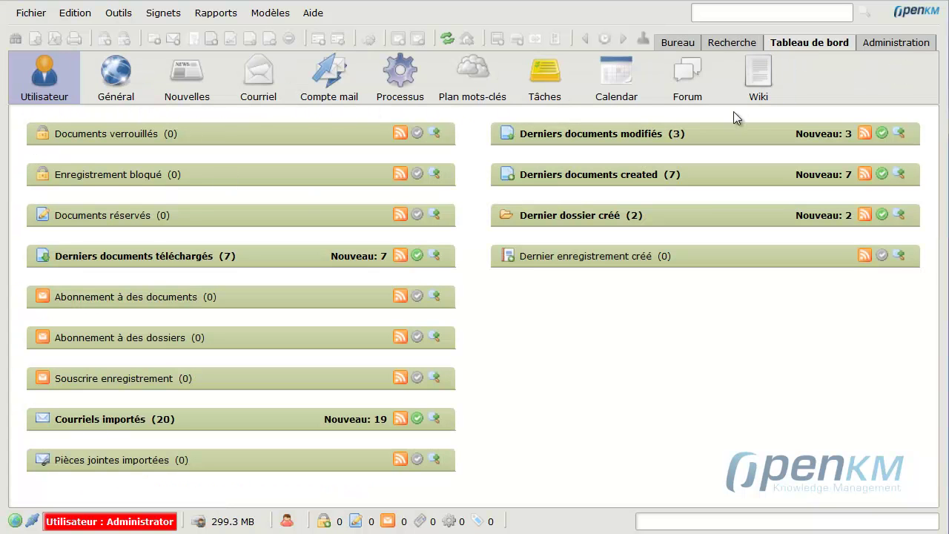
left_click(913, 47)
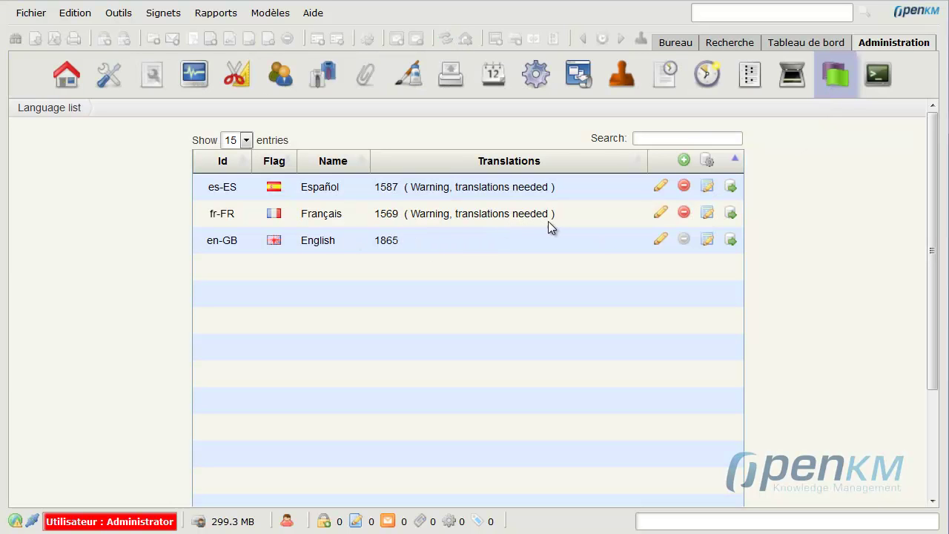
In budget-1.pdf's relations, try deleting the proforma-invoice-1.pdf relation to reveal an untranslated message
left_click(683, 44)
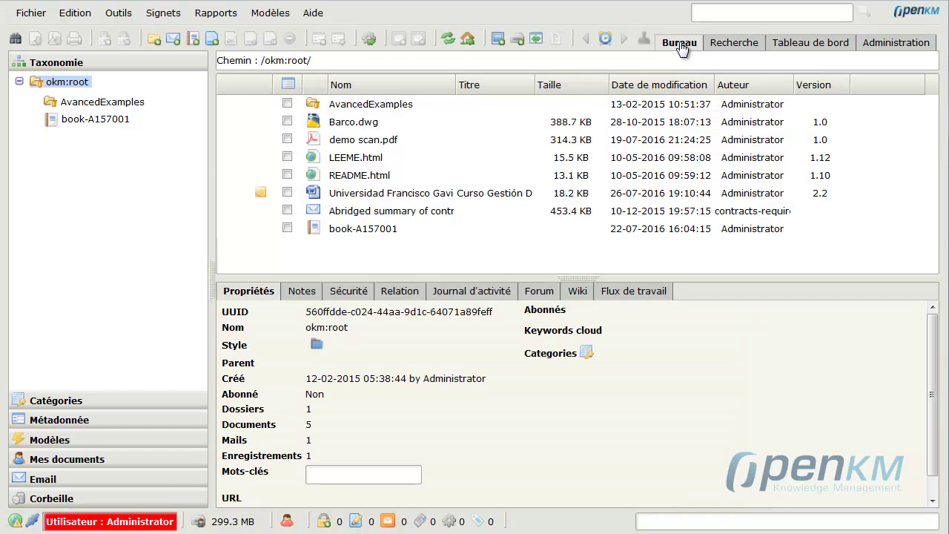
left_click(371, 104)
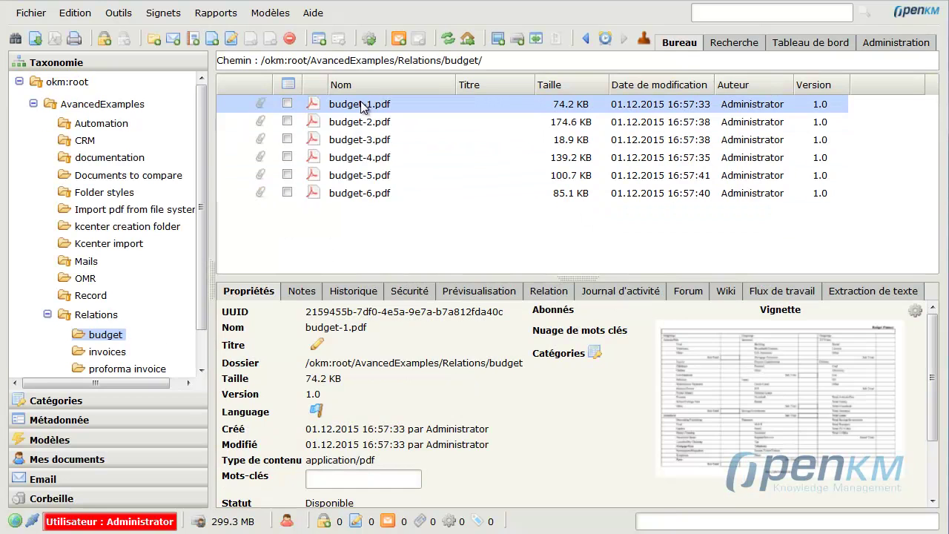
left_click(545, 295)
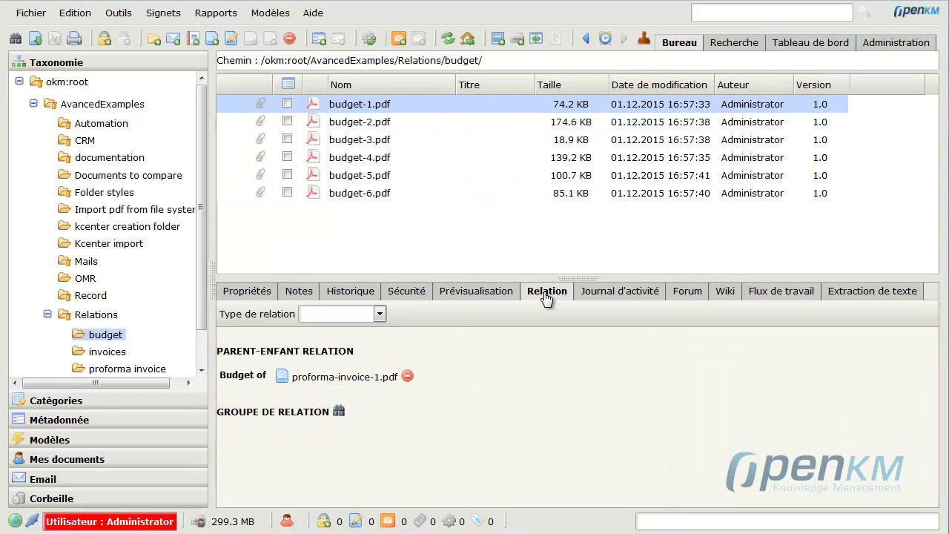
left_click(407, 377)
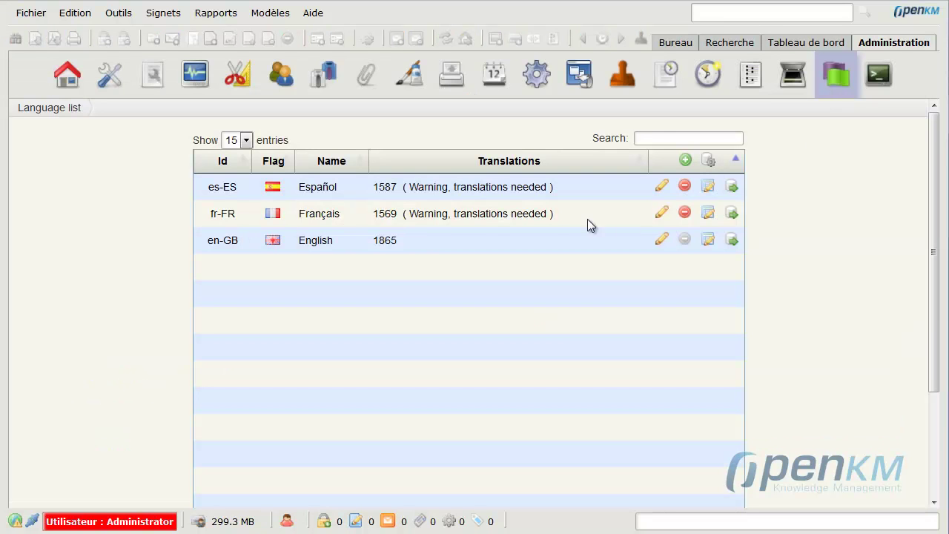
Fill in the missing French relation-delete confirmation in row 233 and save the translations
left_click(709, 215)
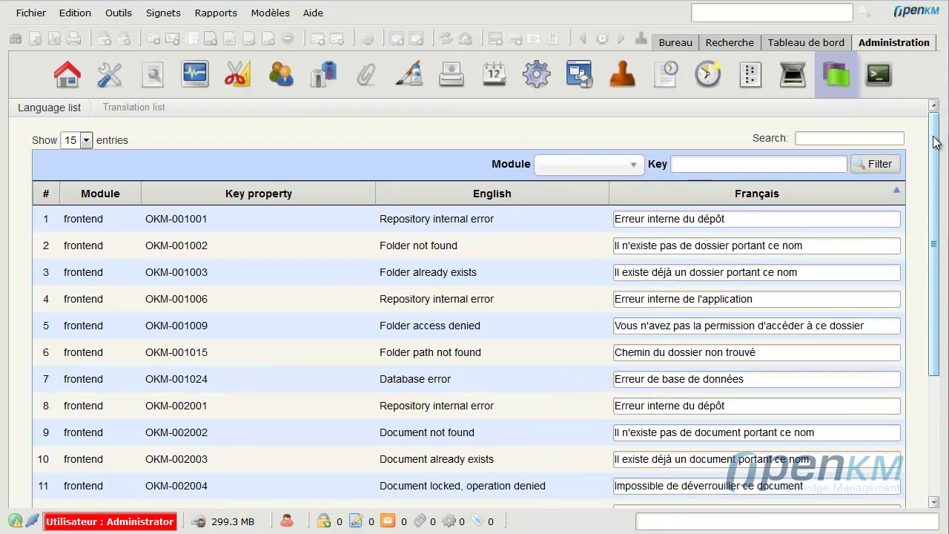
scroll(936, 143, "down", 3)
scroll(936, 142, "down", 2)
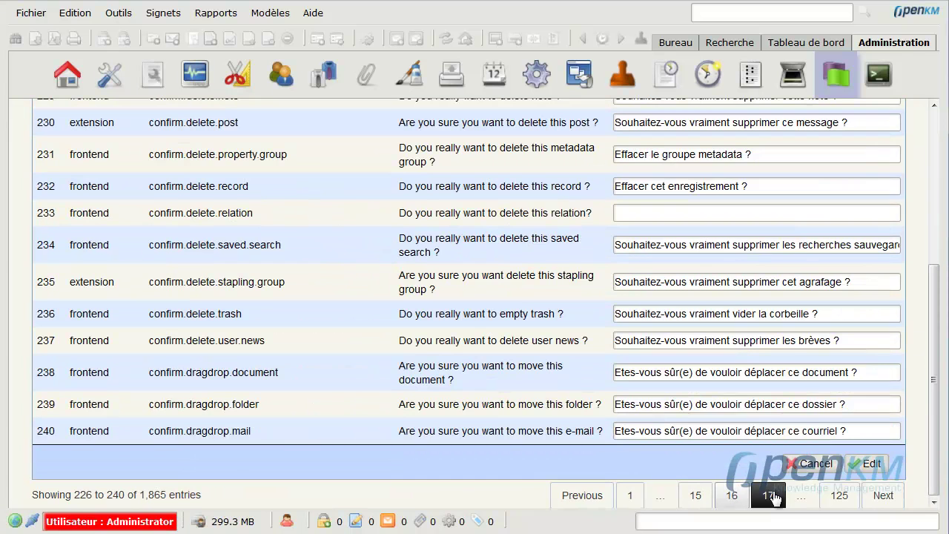
left_click_drag(400, 214, 554, 224)
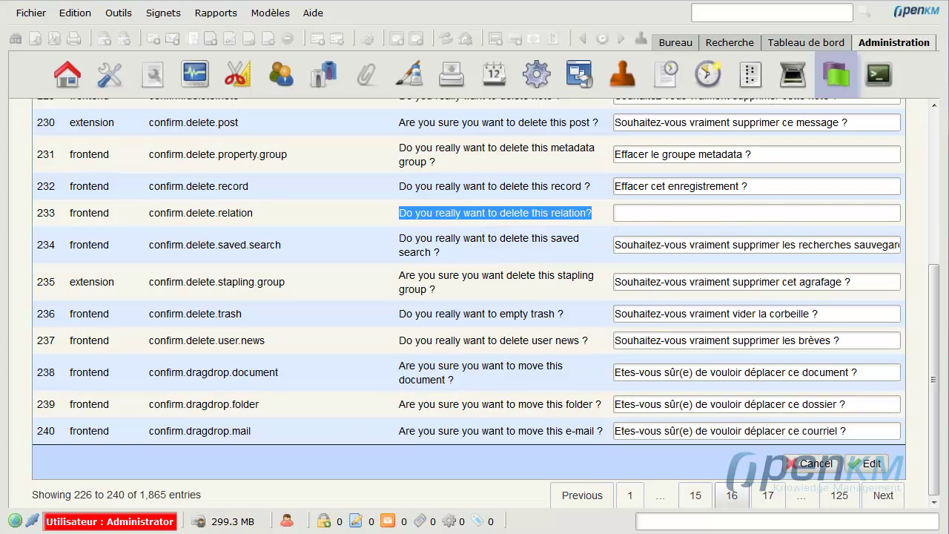
type("Souhaitez-vous vraiment supprimer cette relation?")
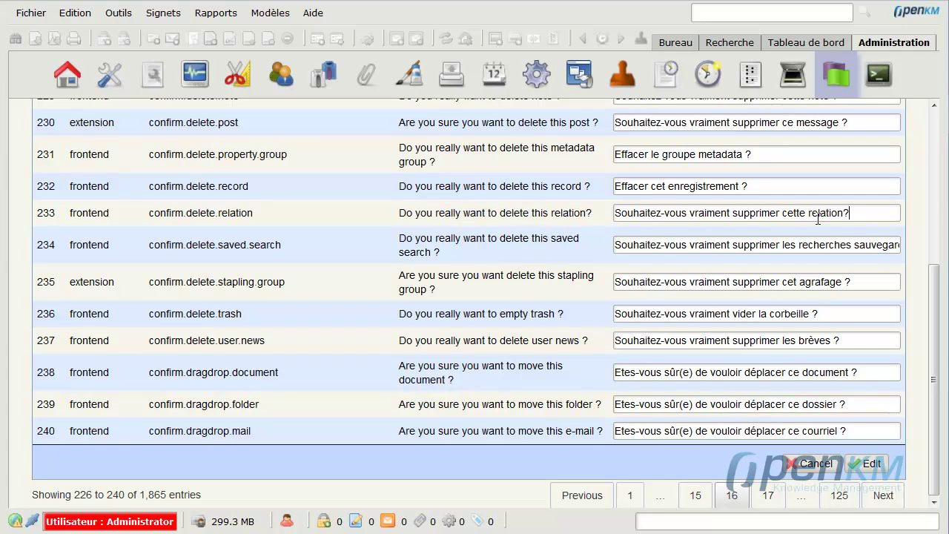
left_click(867, 466)
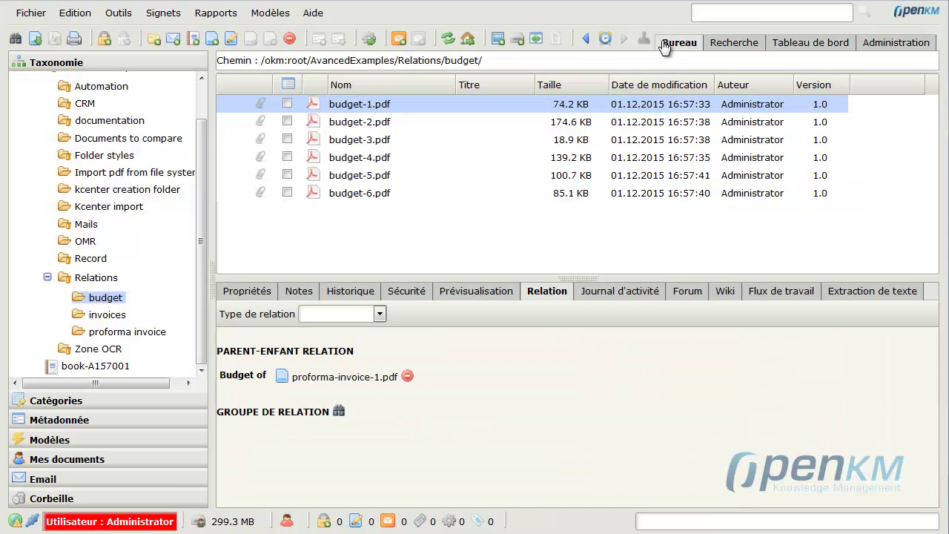
left_click(540, 294)
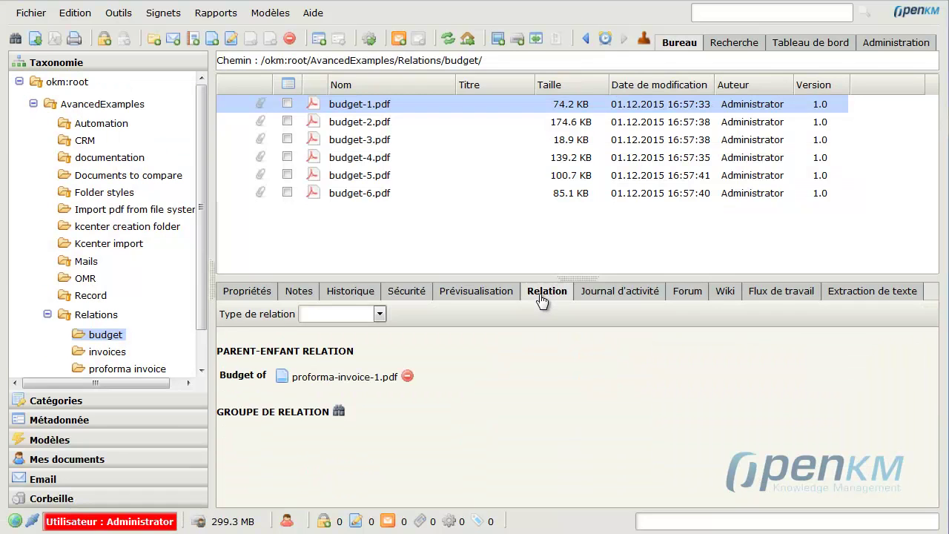
left_click(407, 376)
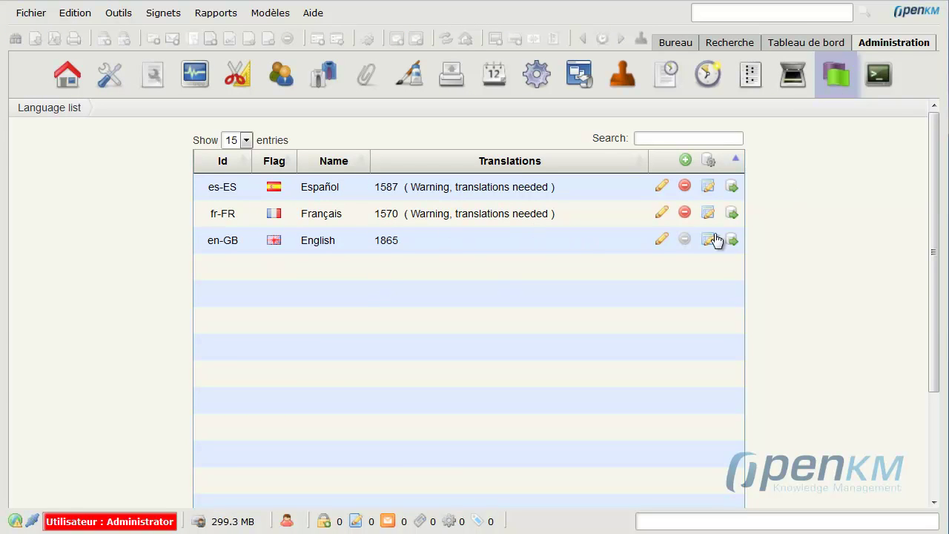
Export the fr-FR language package and save it as OpenKM_6.4.29_fr-FR.sql
left_click(733, 214)
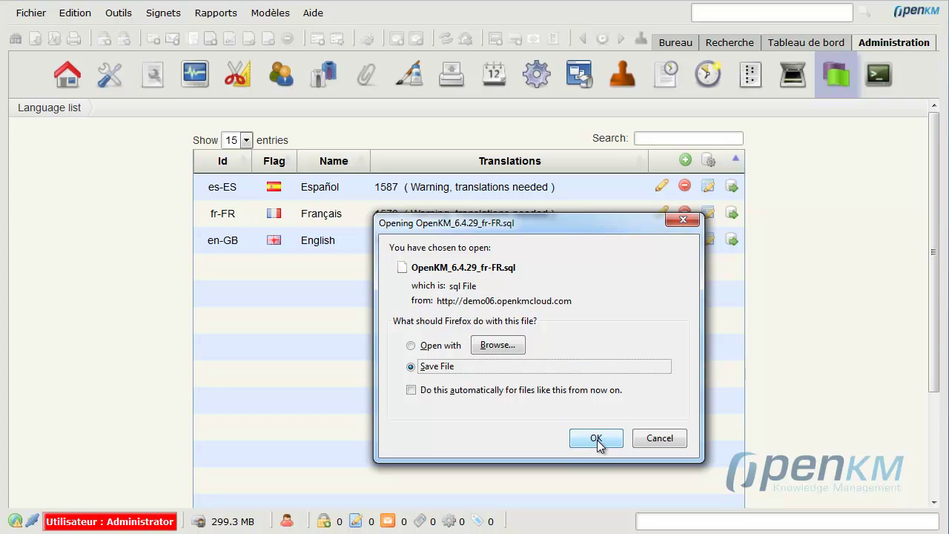
left_click(597, 440)
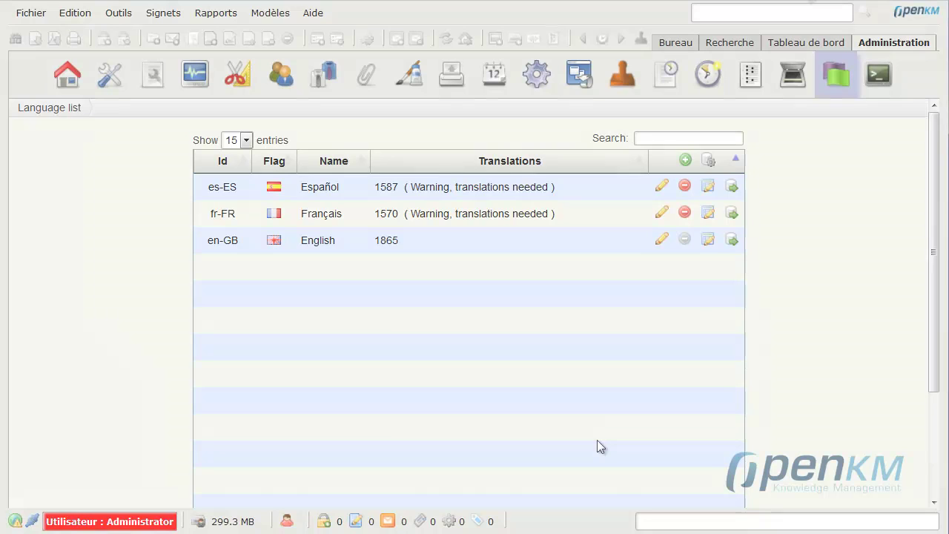